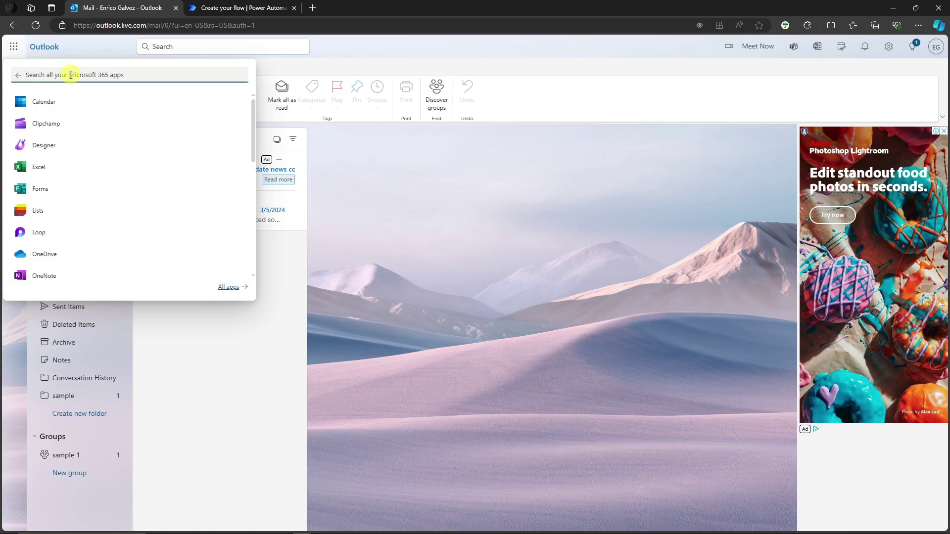
Search the Microsoft 365 apps for 'power' and launch Power Automate
text(power)
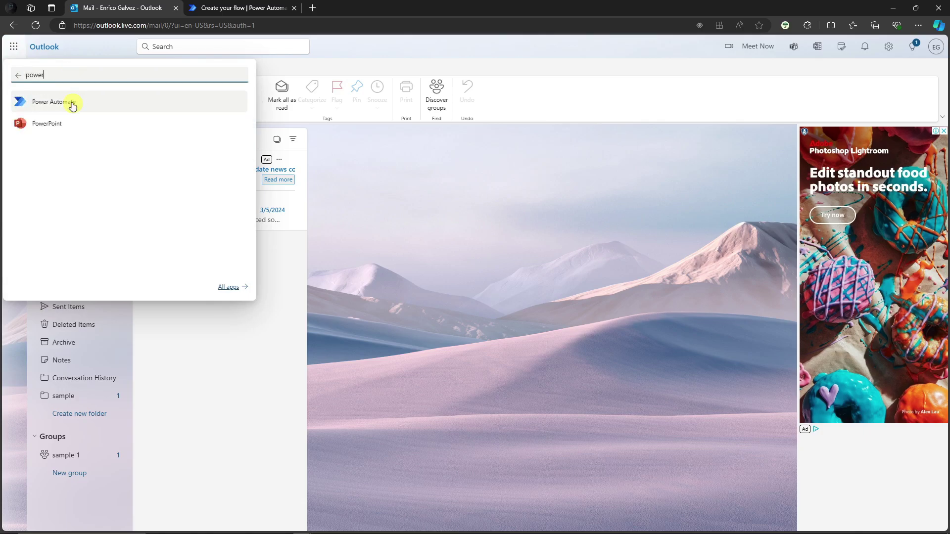
click(55, 112)
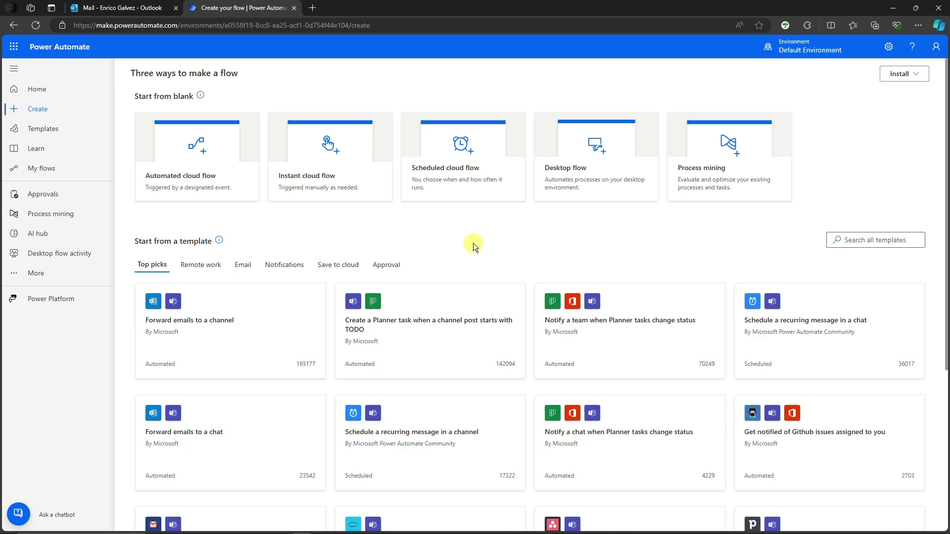
scroll(457, 239, down, 3)
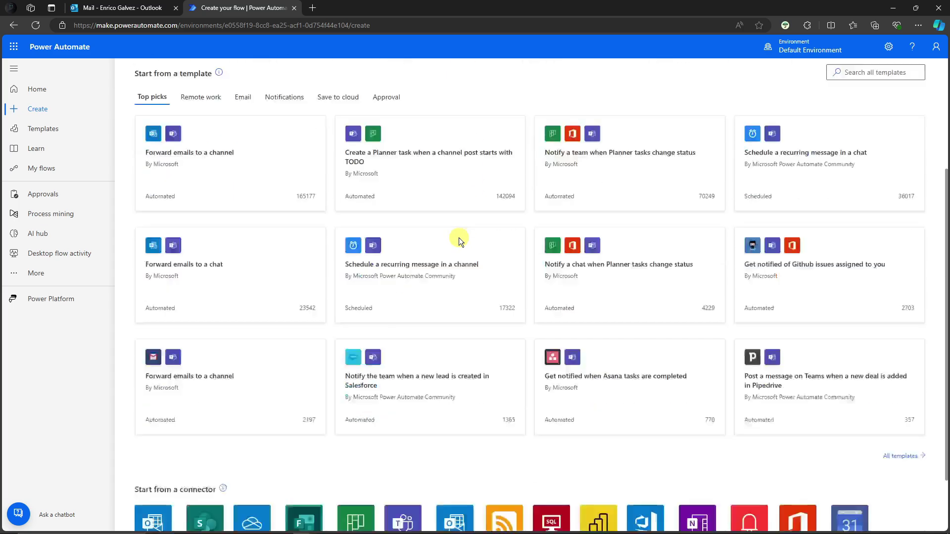
scroll(487, 303, up, 3)
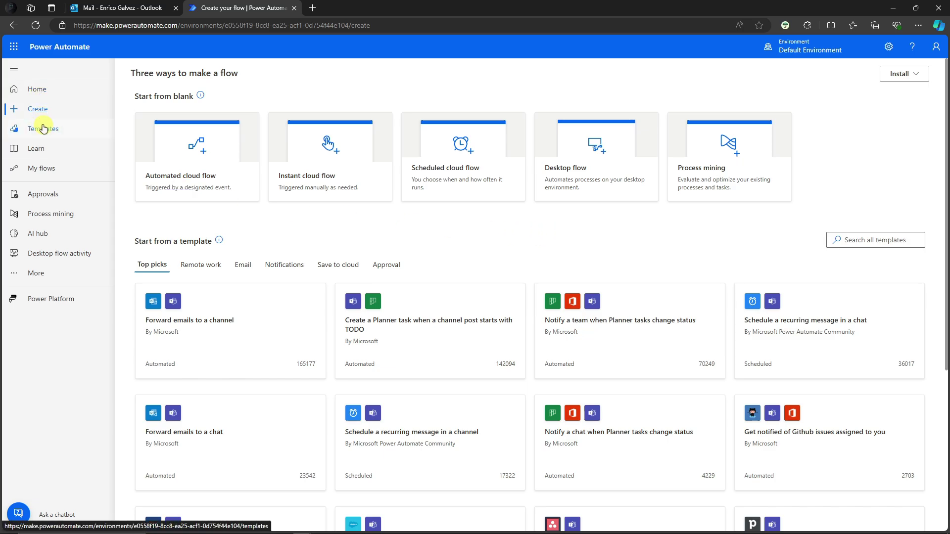
click(47, 170)
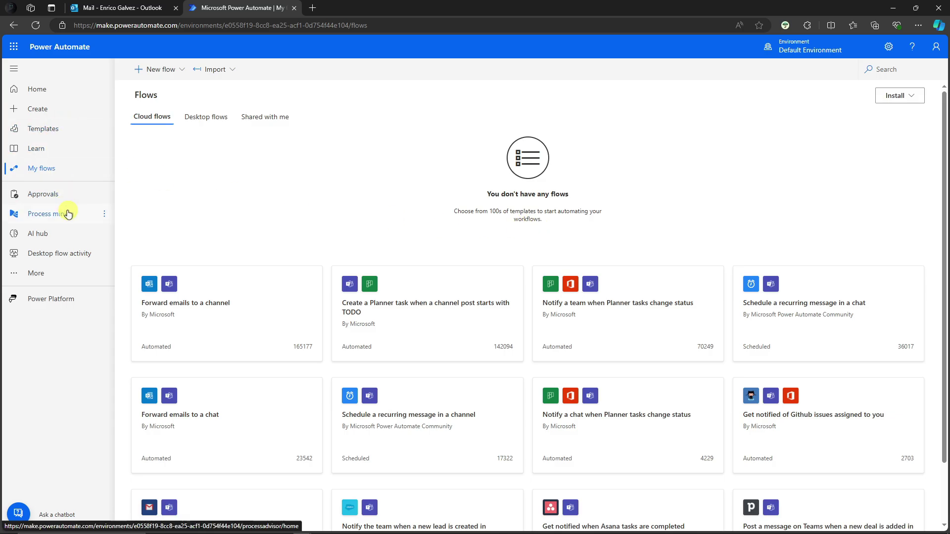
click(36, 109)
scroll(428, 224, down, 5)
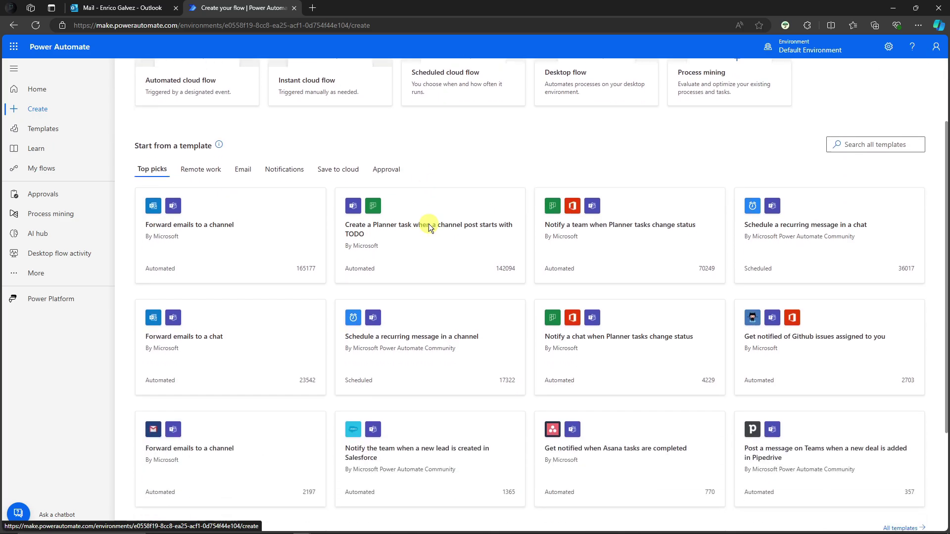
scroll(431, 223, up, 3)
scroll(433, 227, down, 3)
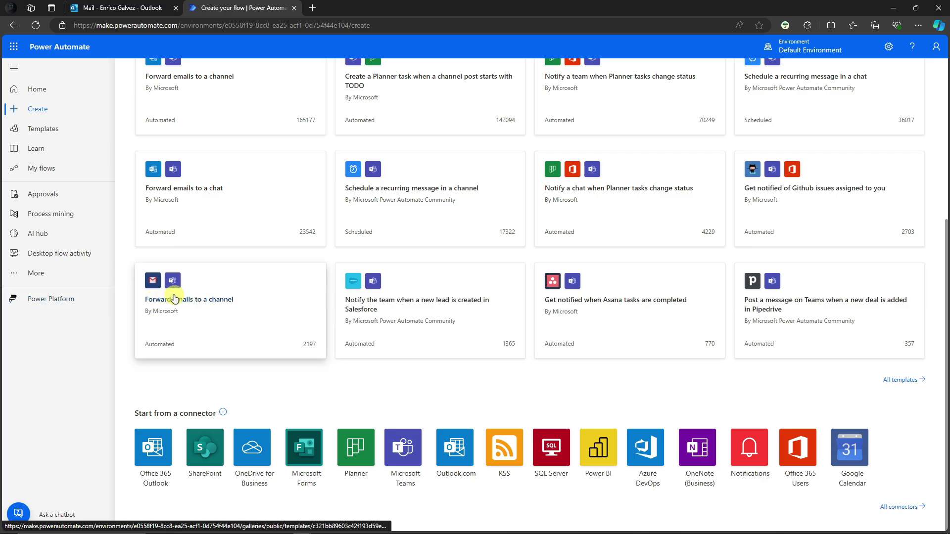
scroll(263, 337, up, 5)
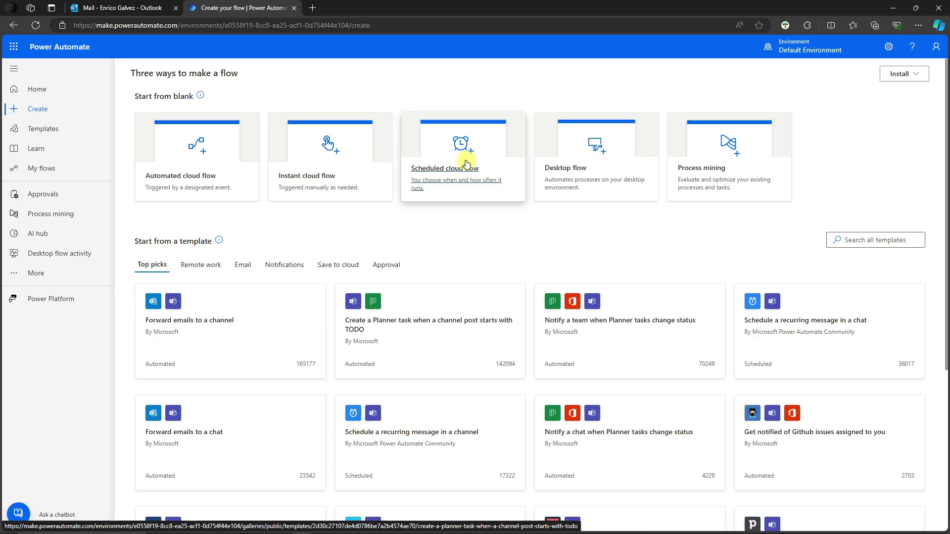
Create a scheduled cloud flow named Sample repeating every 1 week on all seven days
click(466, 163)
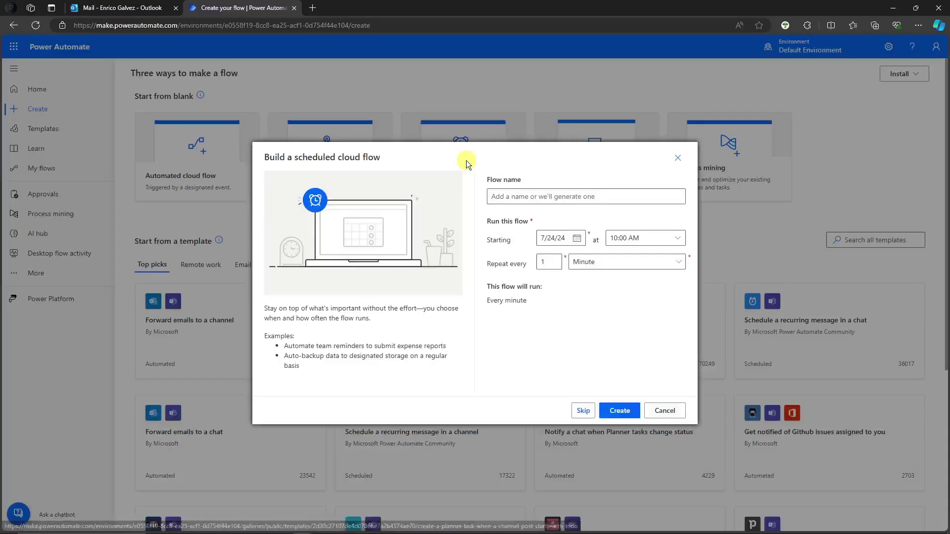
click(540, 196)
text(SAMPLE FLOW)
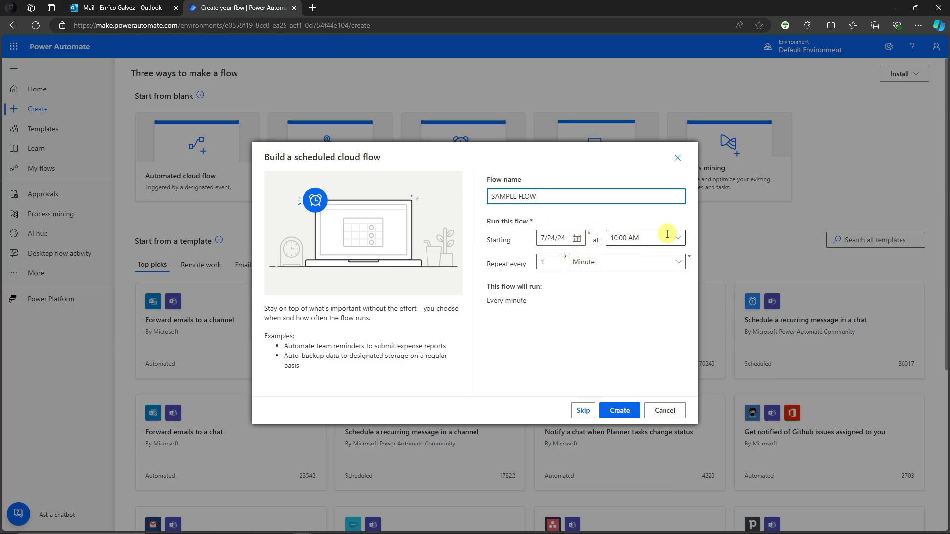
click(606, 261)
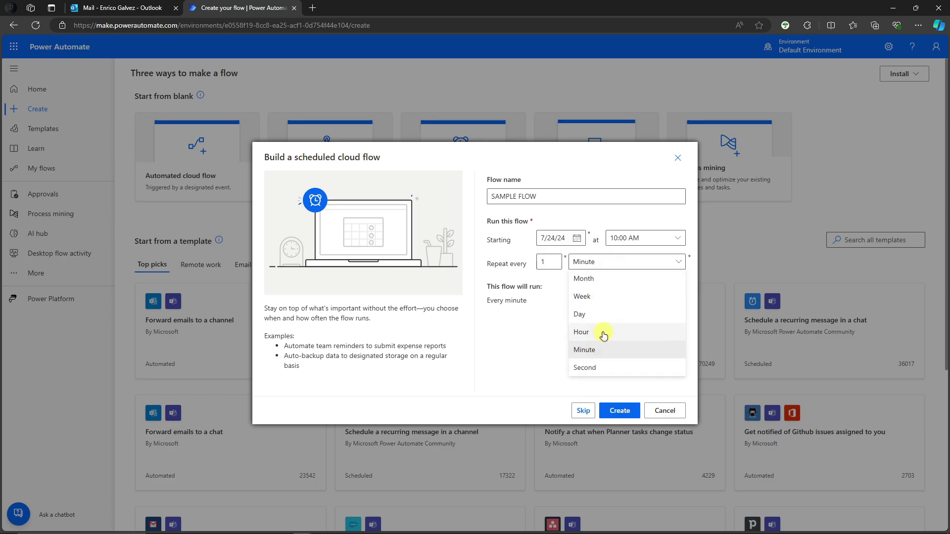
click(596, 296)
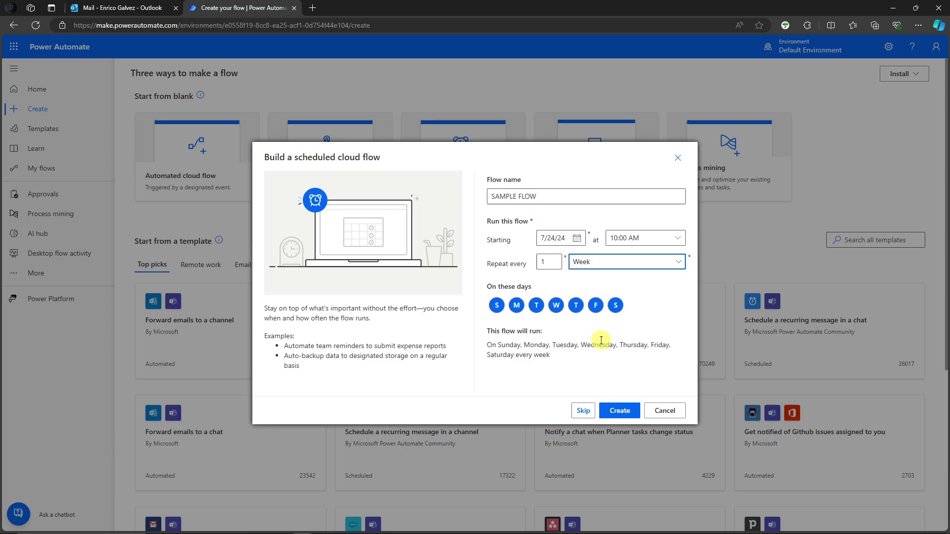
click(496, 305)
click(616, 305)
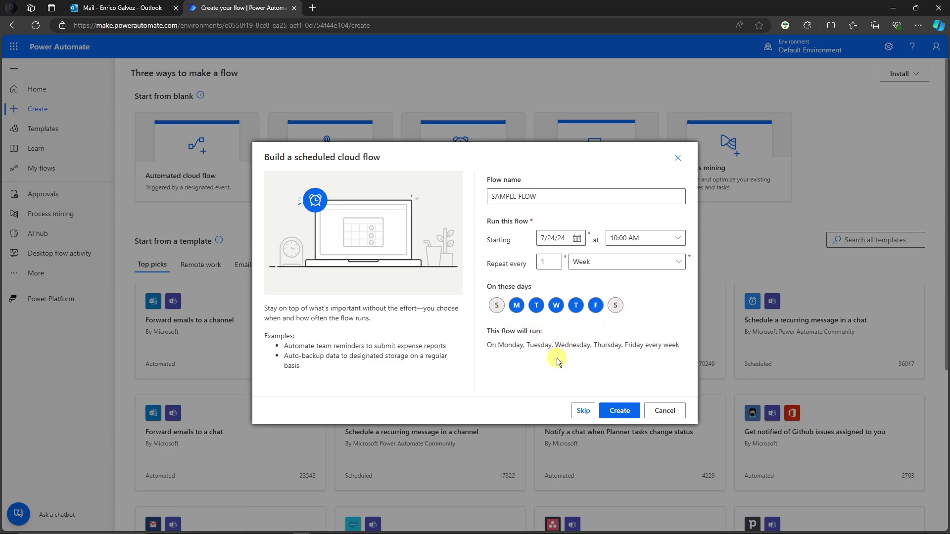
click(496, 305)
click(615, 305)
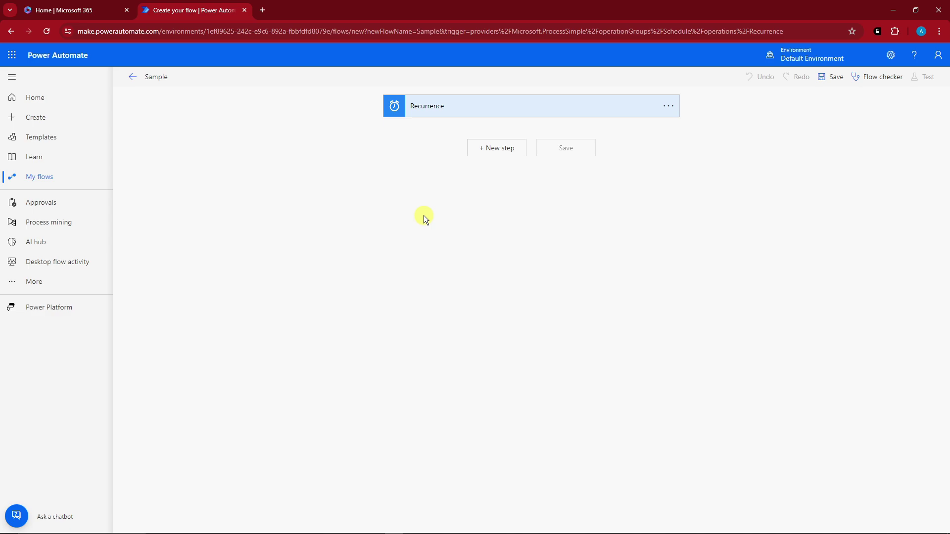
Edit the Recurrence trigger and keep its frequency at Week
click(457, 108)
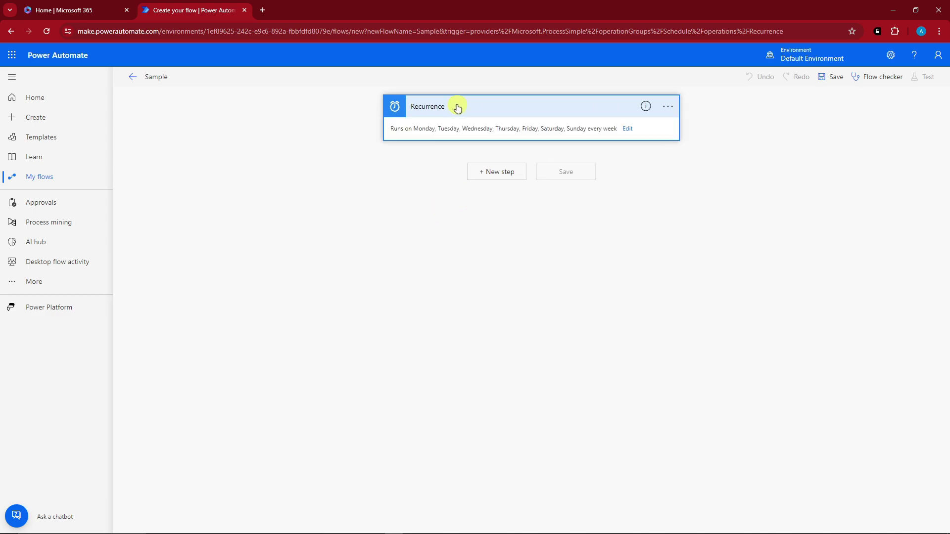
click(629, 129)
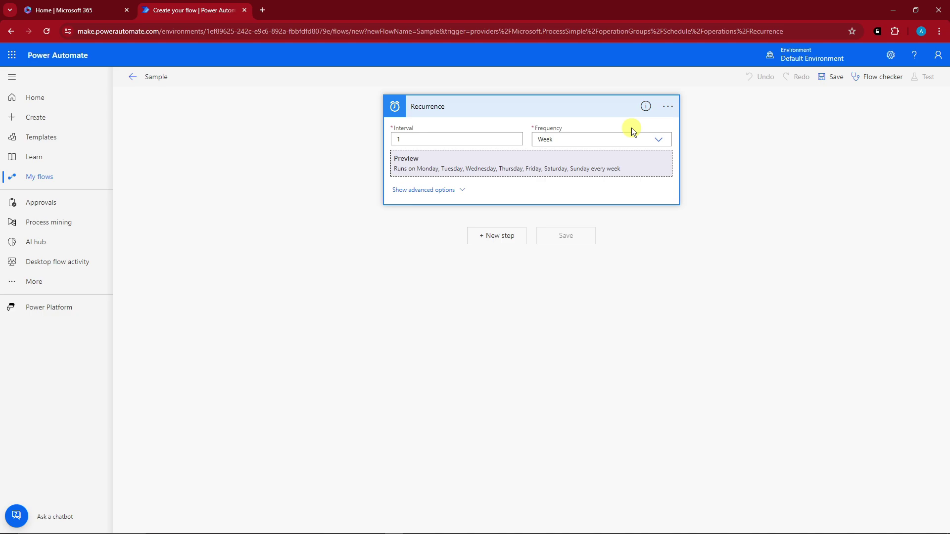
click(656, 139)
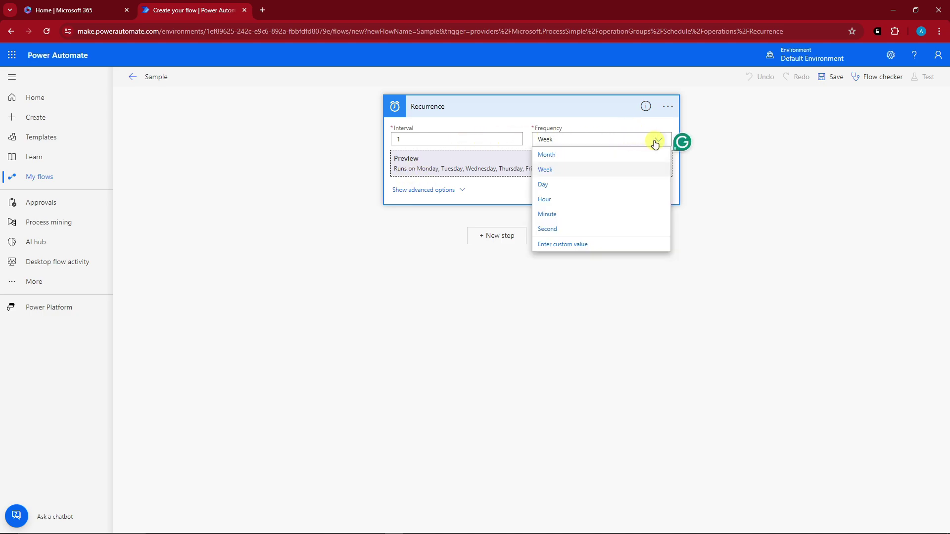
click(488, 188)
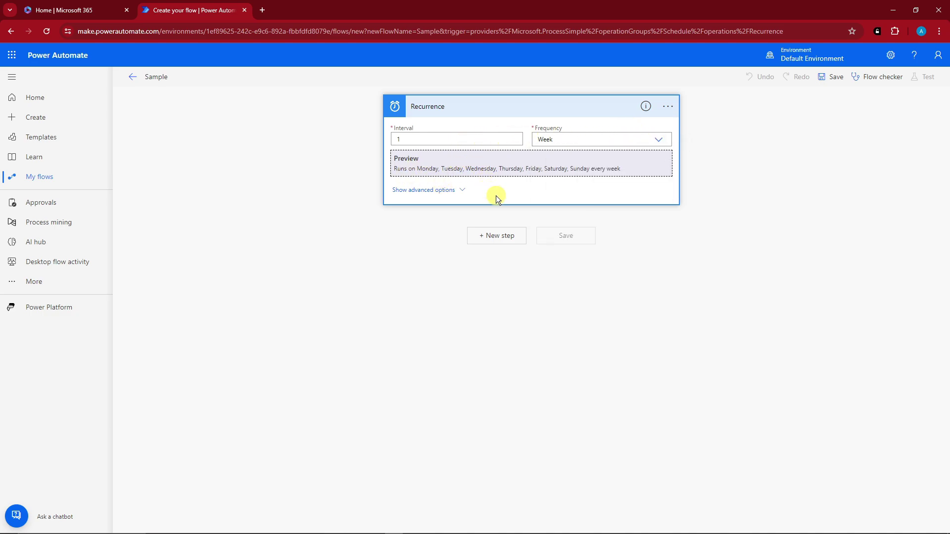
Review the trigger's advanced run day and hour options, then add a new step
click(464, 189)
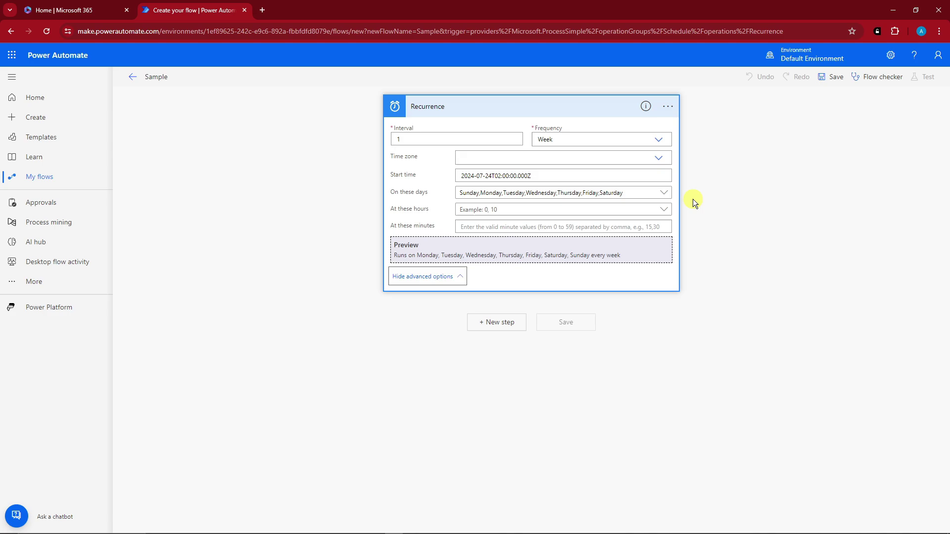
click(664, 195)
click(663, 196)
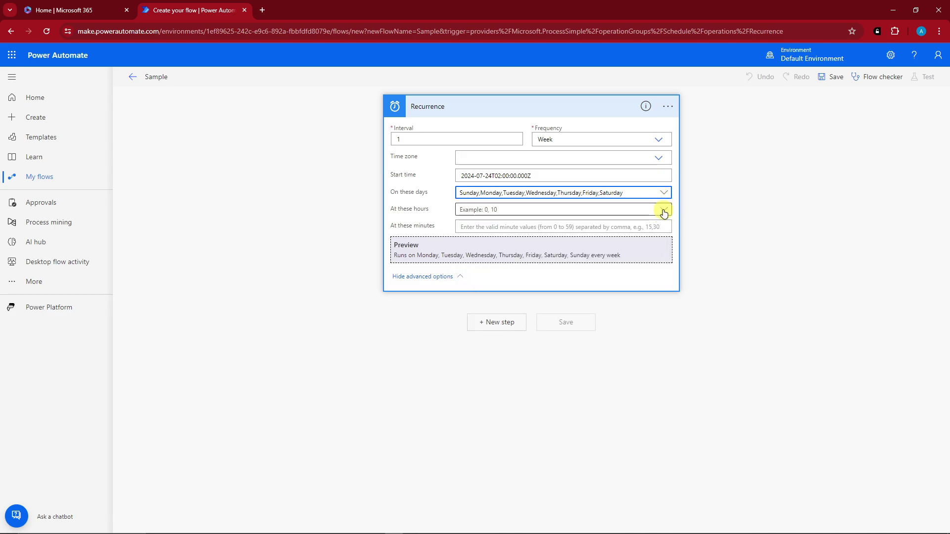
click(665, 210)
click(665, 211)
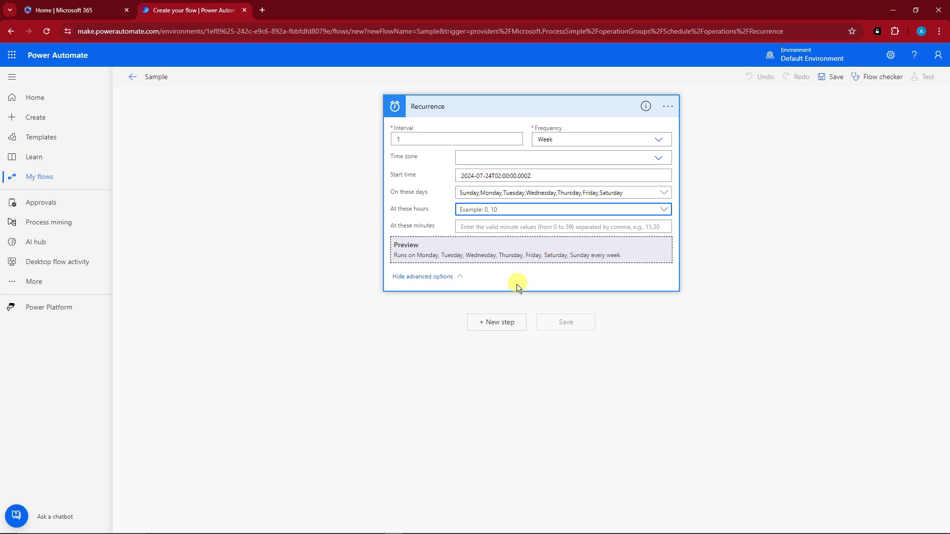
click(504, 324)
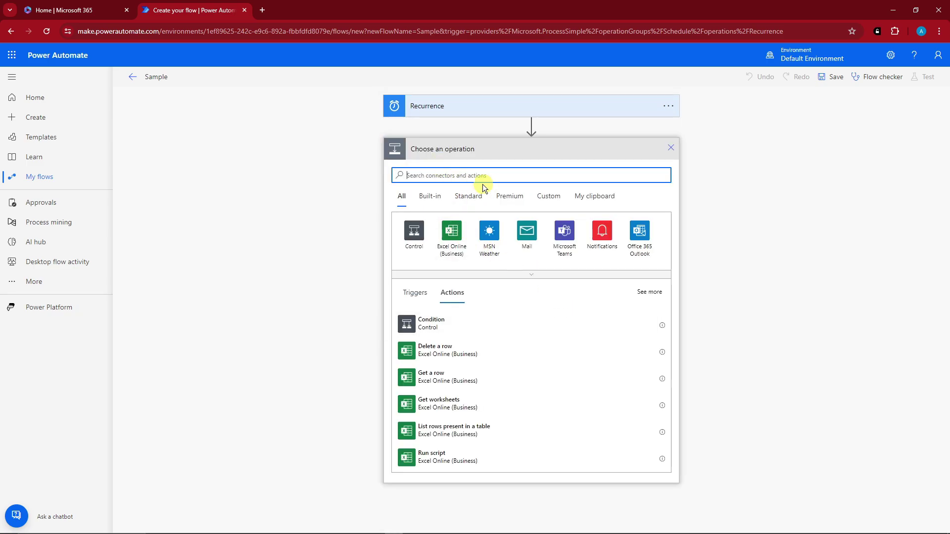
Browse the built-in, standard, premium and clipboard connector categories, then expand all connectors
click(430, 196)
click(467, 196)
click(509, 196)
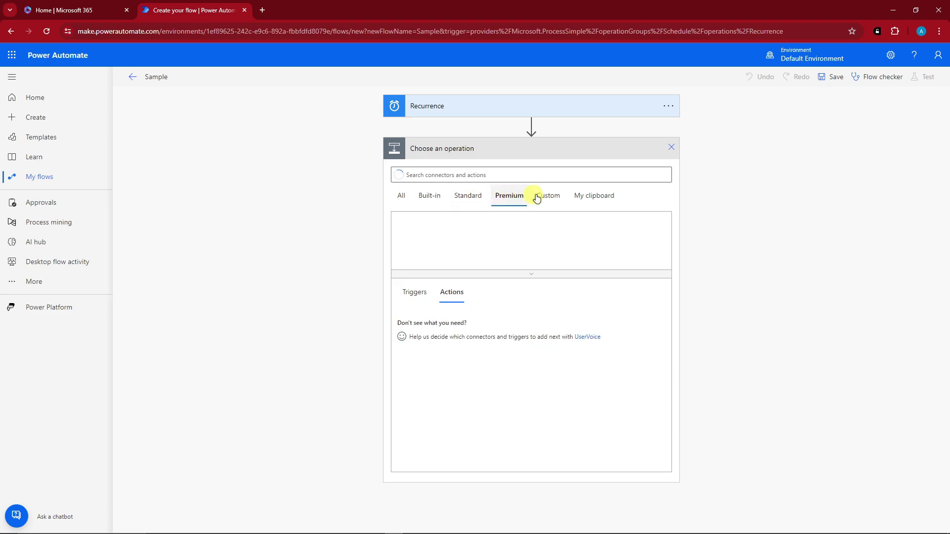
click(592, 196)
click(429, 196)
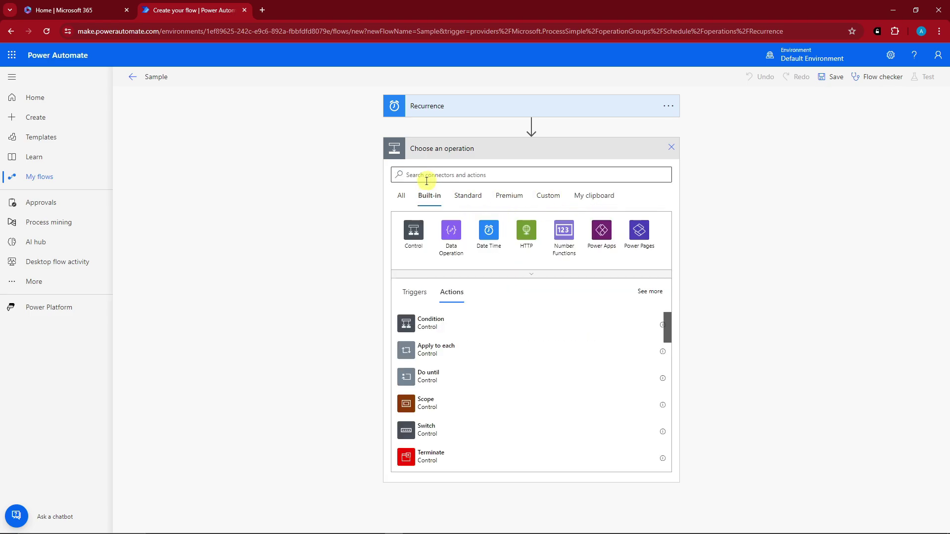
click(401, 195)
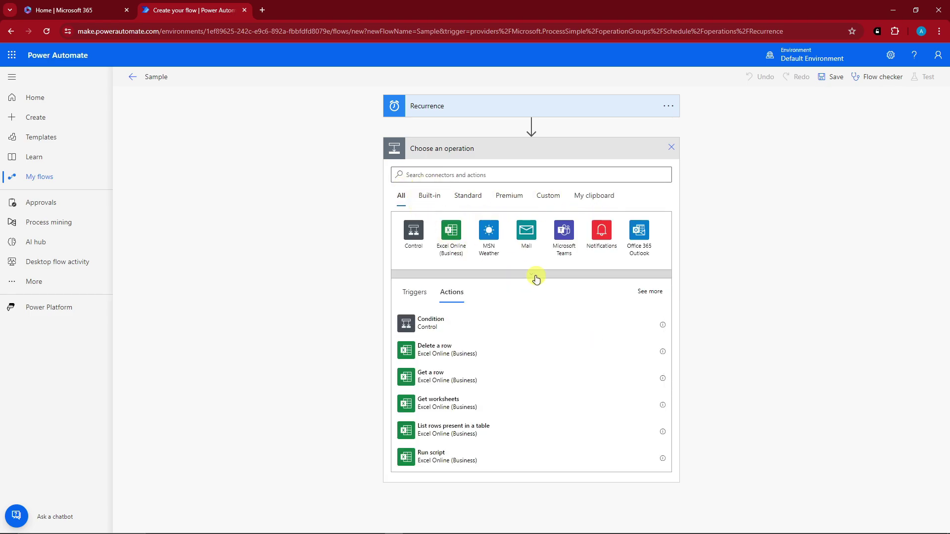
click(536, 275)
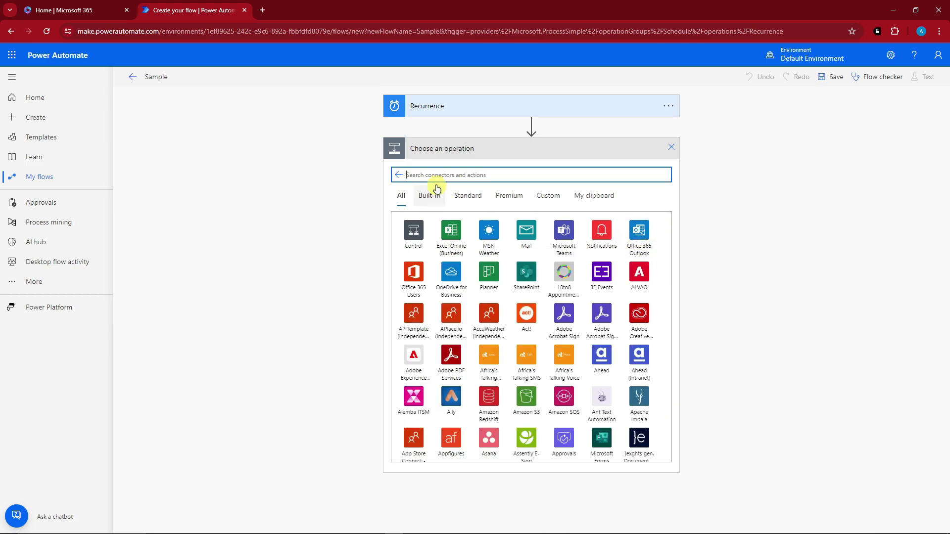
Add the Outlook.com Send an email (V2) action after the Recurrence trigger
text(outlook)
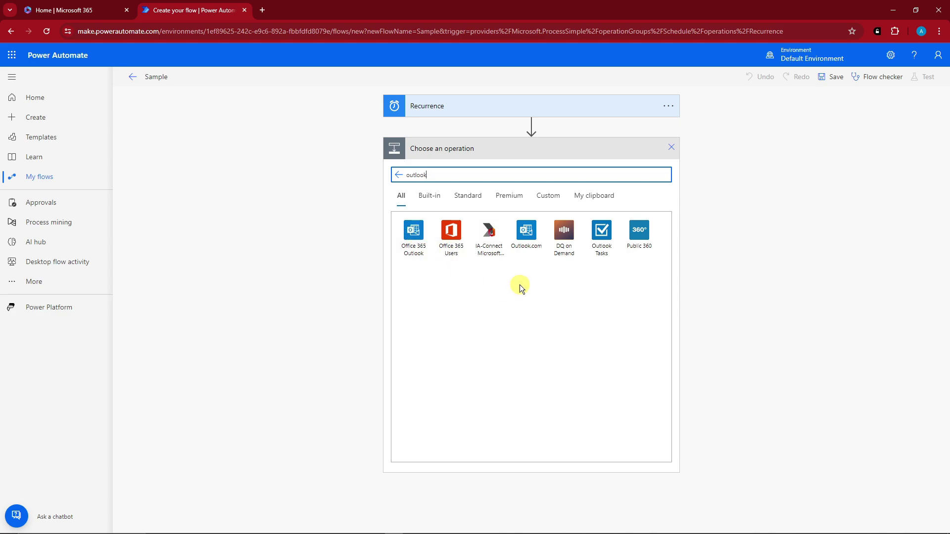
click(529, 231)
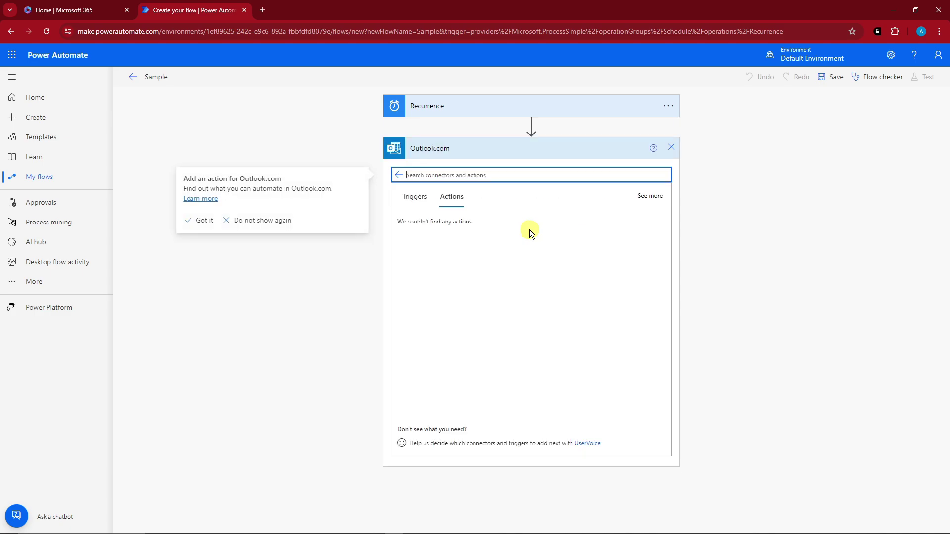
scroll(550, 349, down, 5)
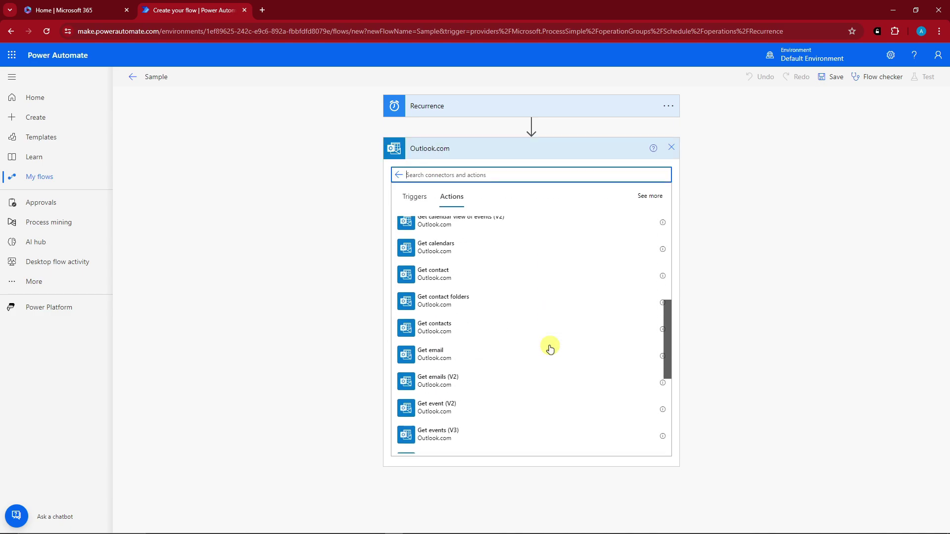
text(email)
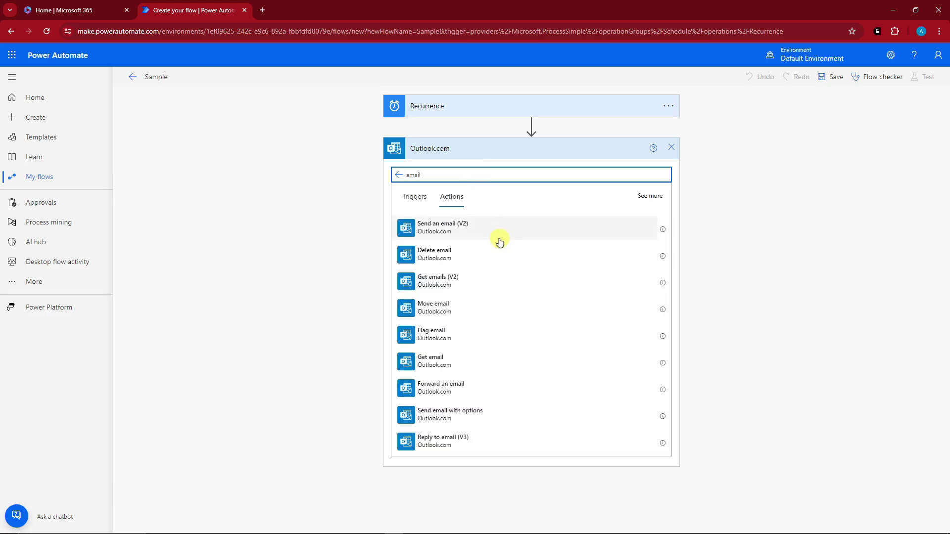
click(452, 226)
click(531, 174)
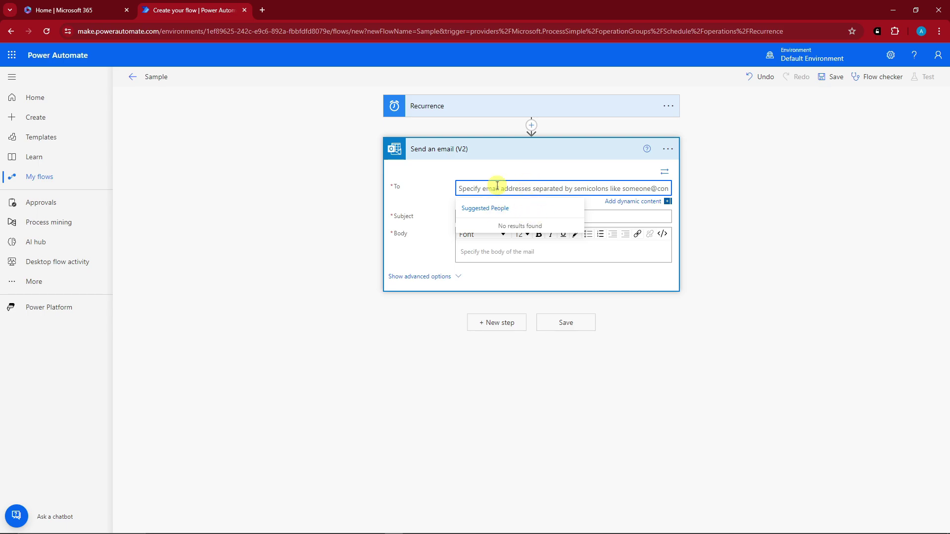
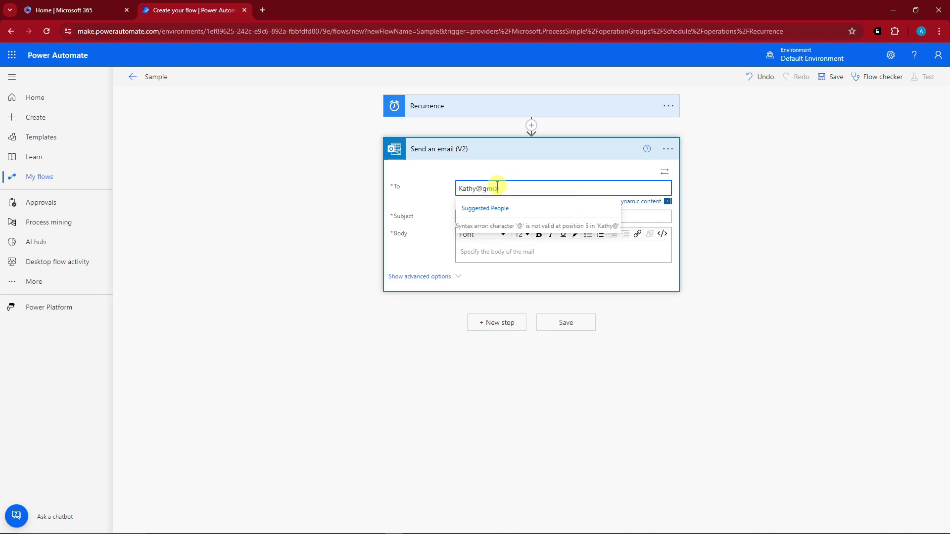
Enter the recipient's e-mail address in the To field
click(429, 189)
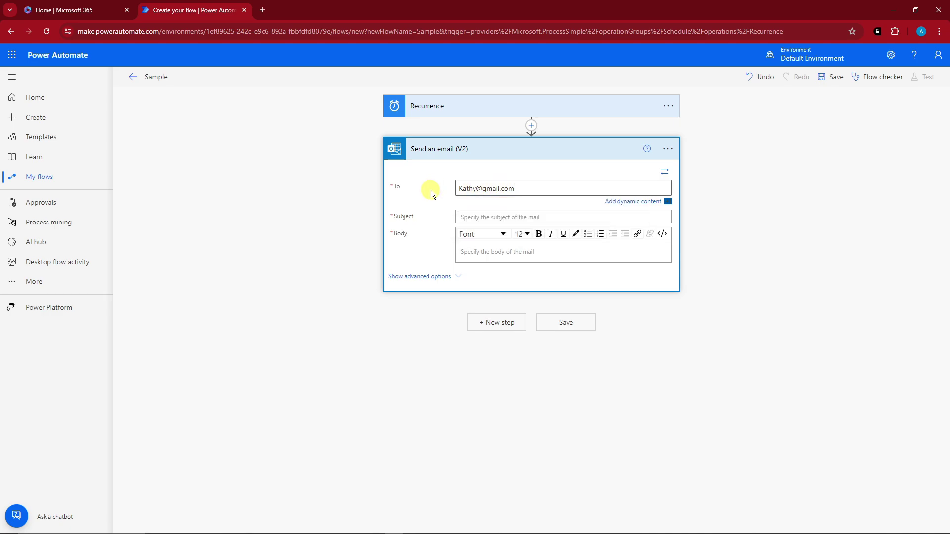
Set the email subject to SAMPLE SUBJECT and start the body text
click(484, 216)
text(SAMPLE SUBJECT)
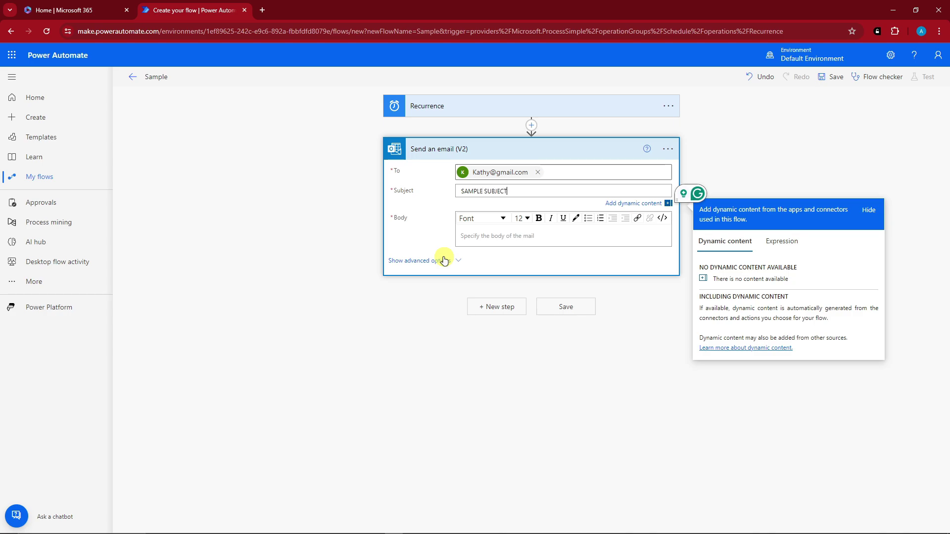
click(471, 244)
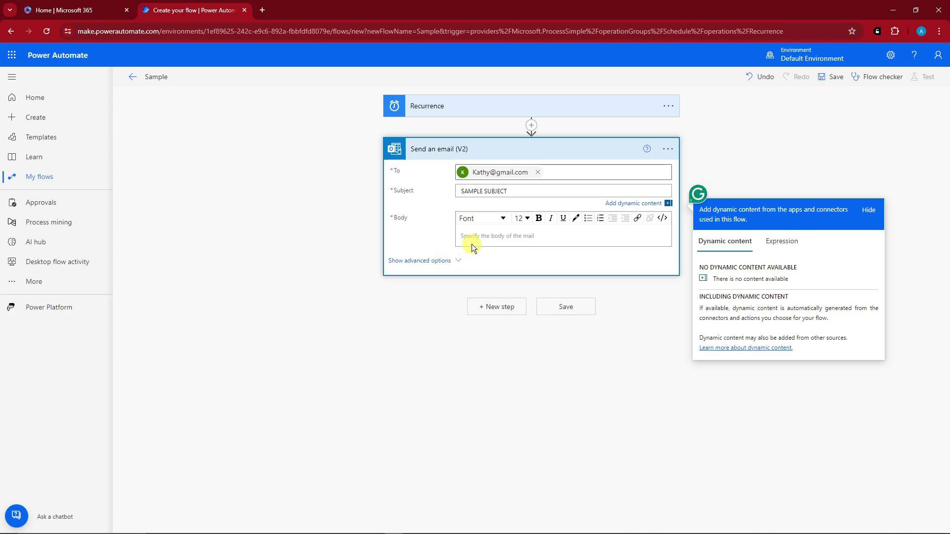
text(SAMPLE GO)
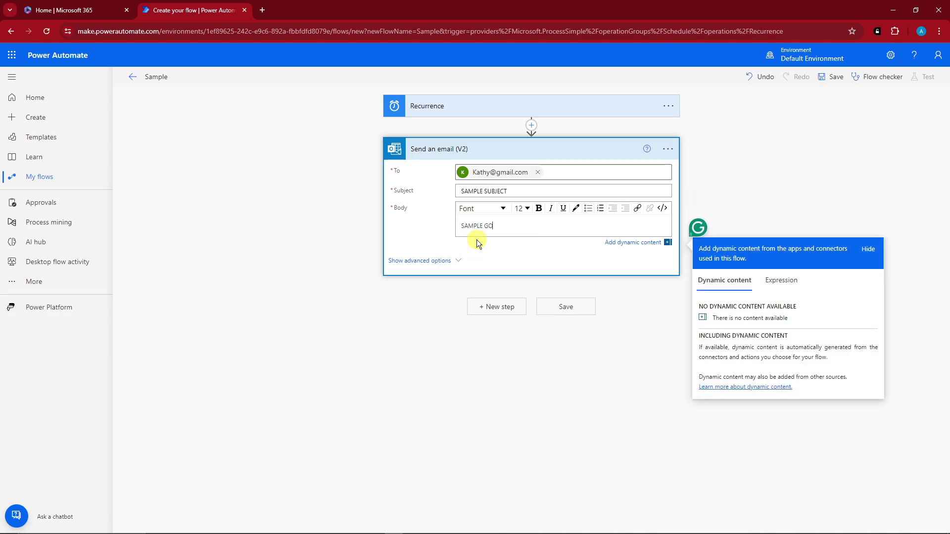
key(BackSpace)
key(BackSpace)
Finish the body as SAMPLE BODY and show advanced options, keeping From and Reply To empty, Importance Normal
text(BODY)
click(453, 262)
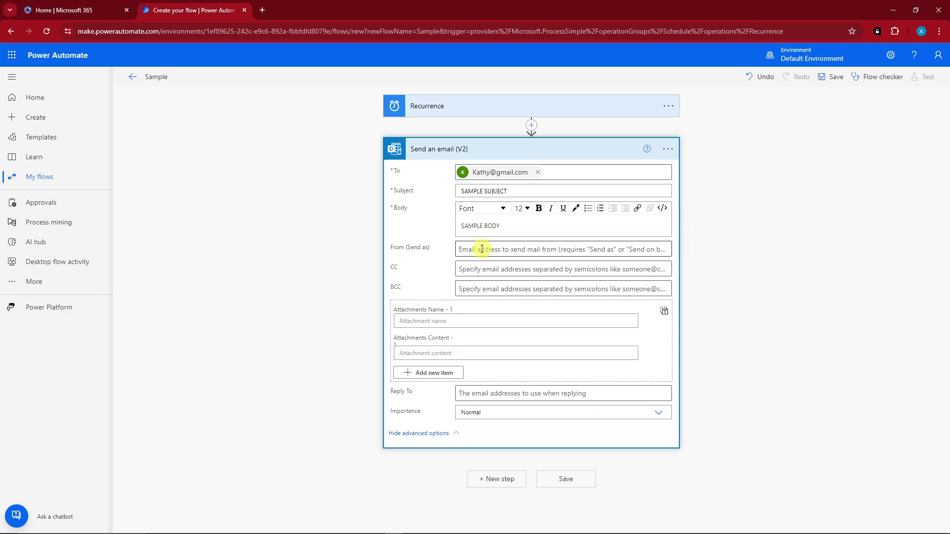
click(481, 249)
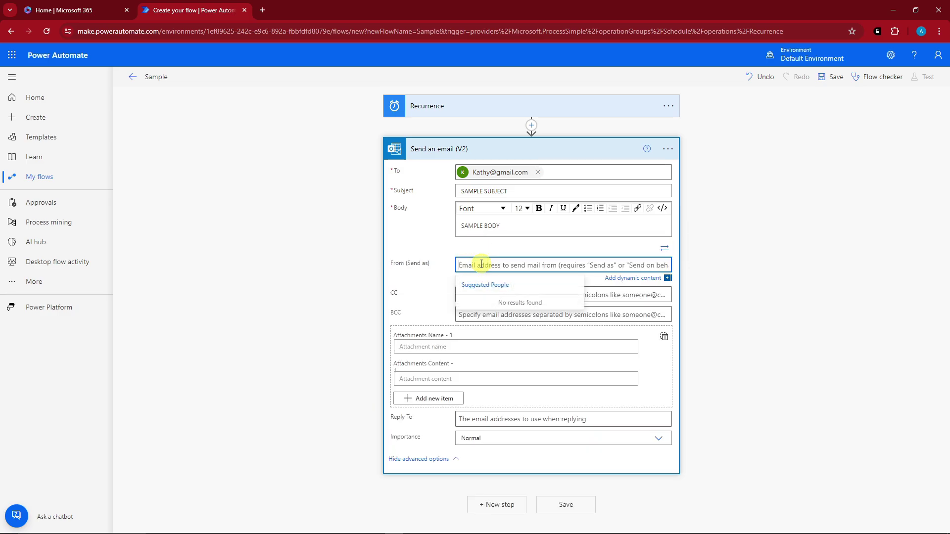
click(447, 249)
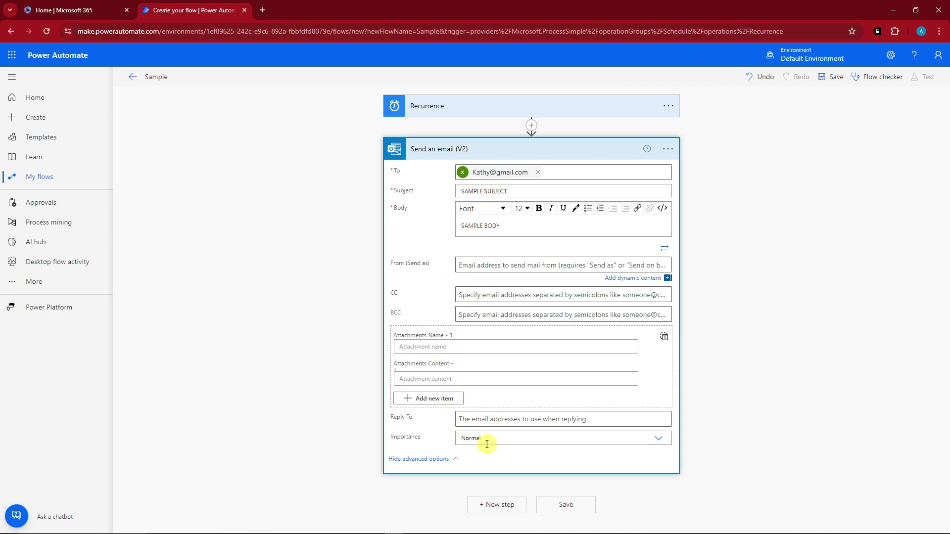
click(656, 438)
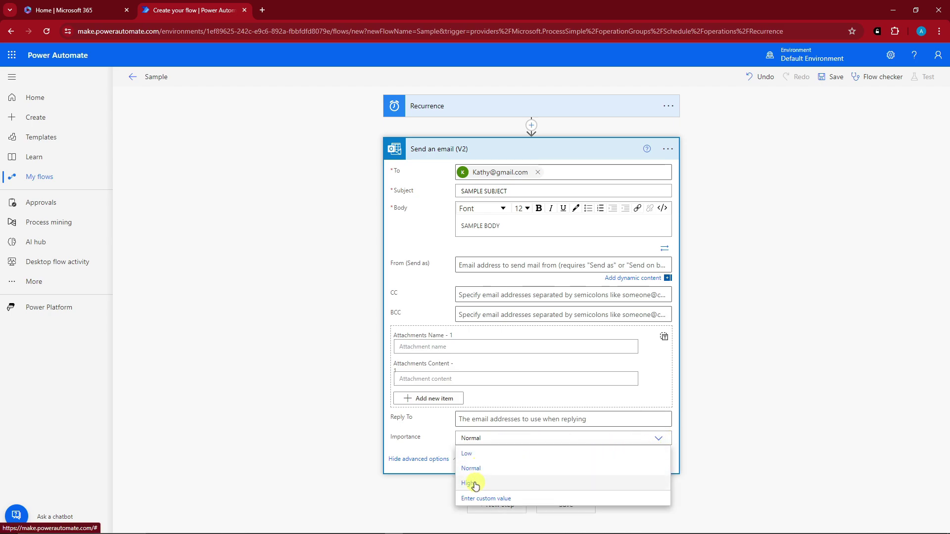
click(463, 419)
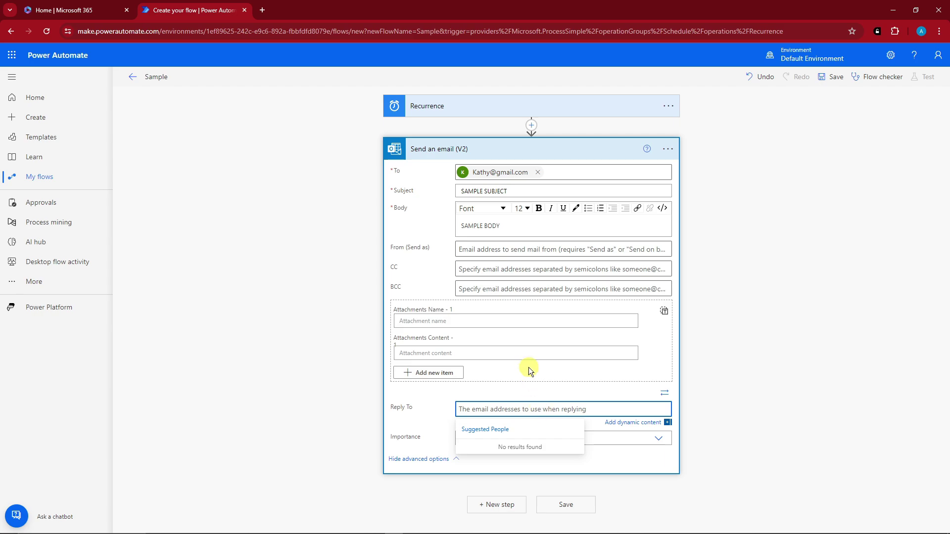
click(441, 392)
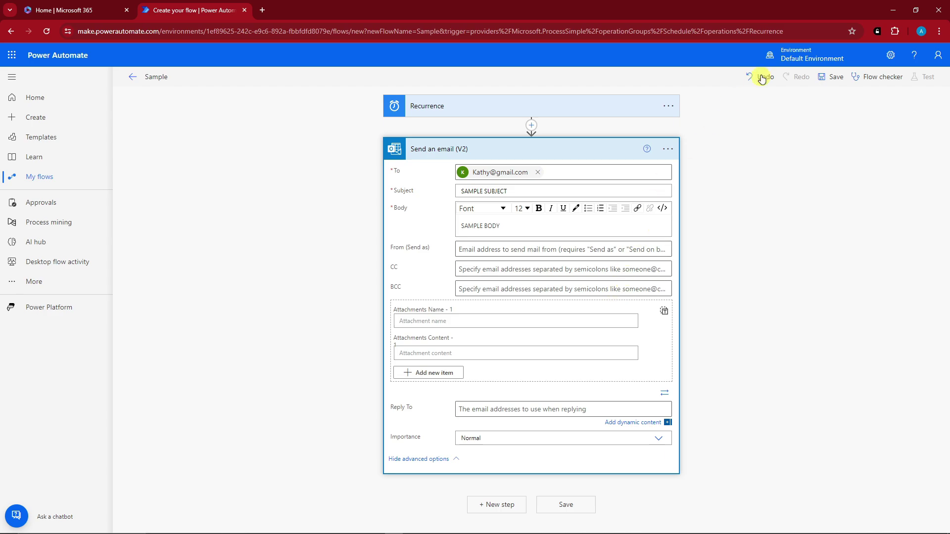
Save the Sample flow and run a manually triggered test
click(836, 80)
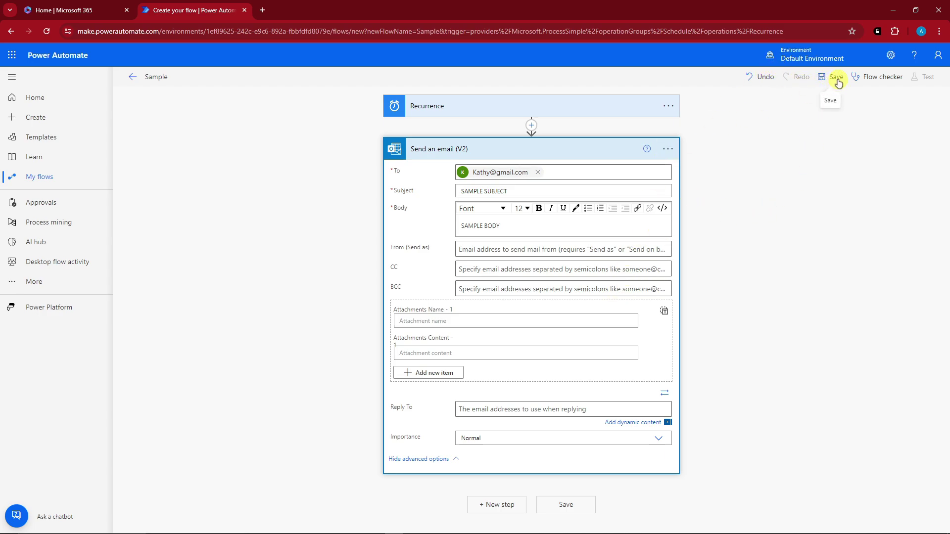
click(836, 79)
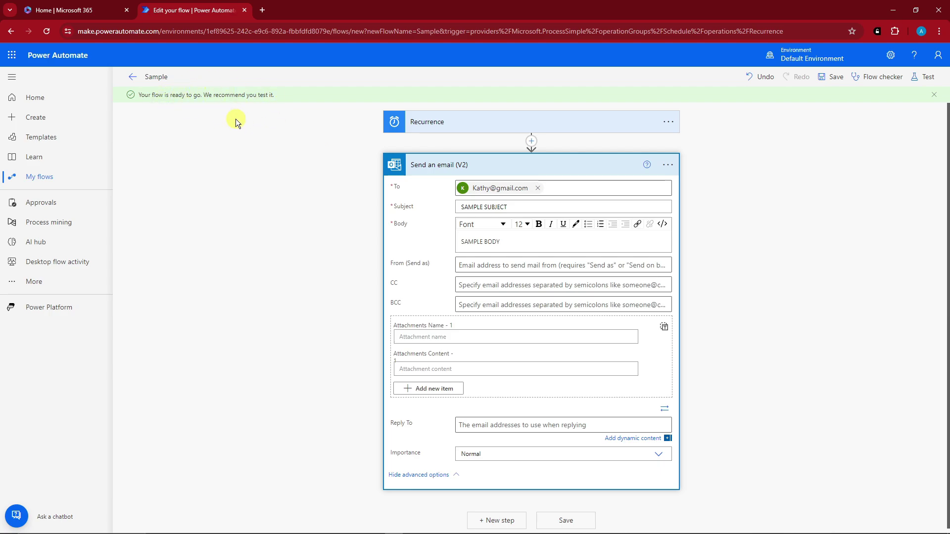
click(923, 77)
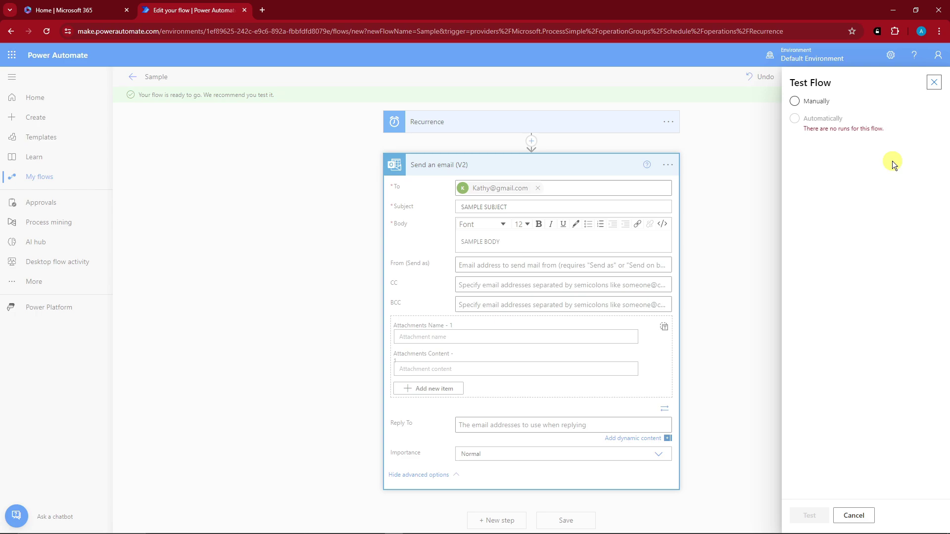
click(795, 102)
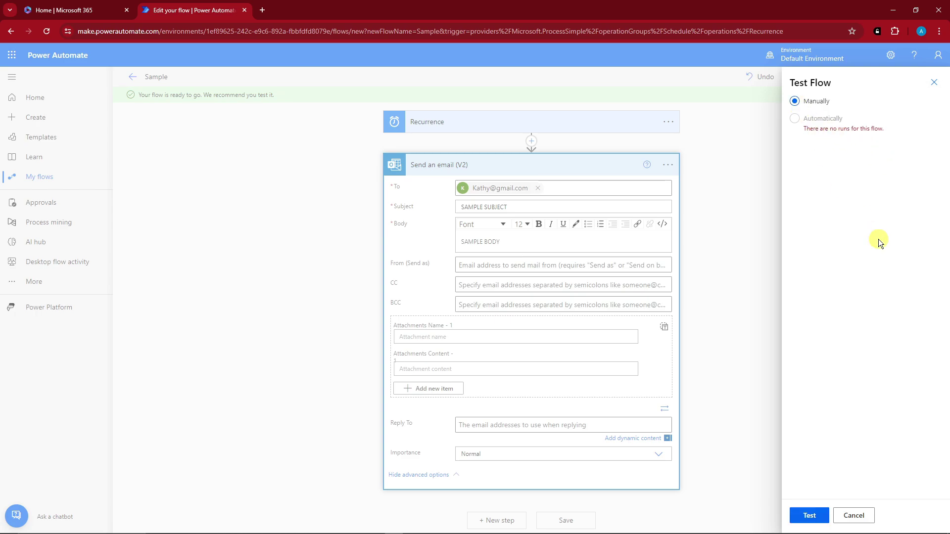
click(809, 515)
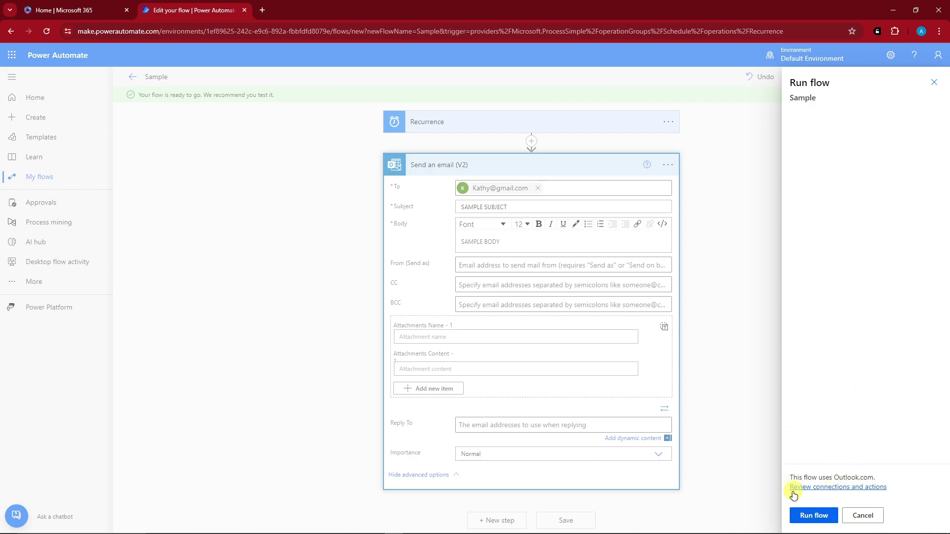
click(816, 515)
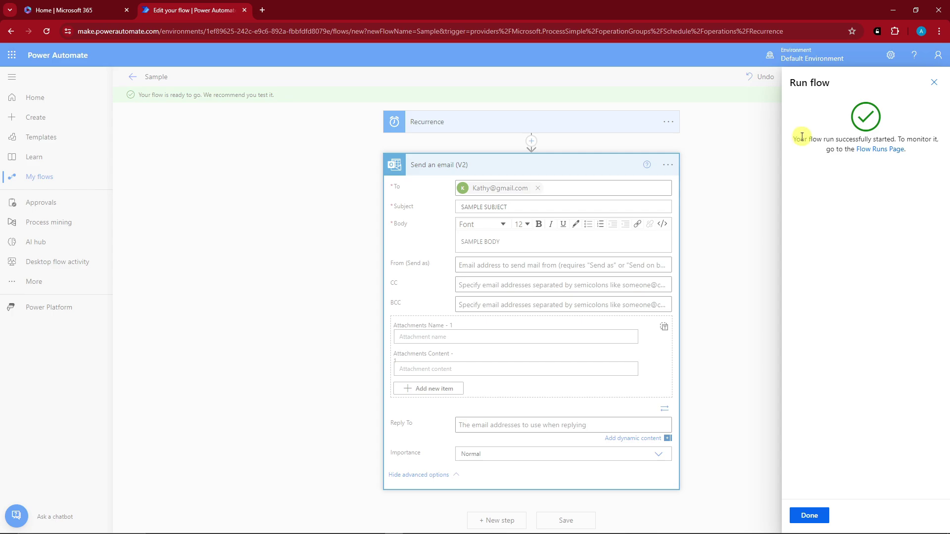
Open the Flow Runs page in a new tab, close the confirmation, and return to My flows
right_click(884, 150)
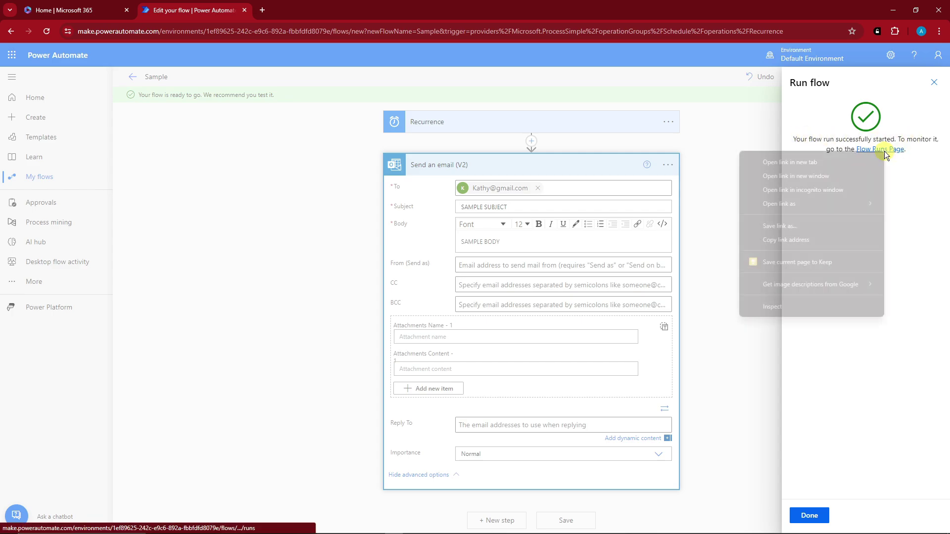
click(857, 159)
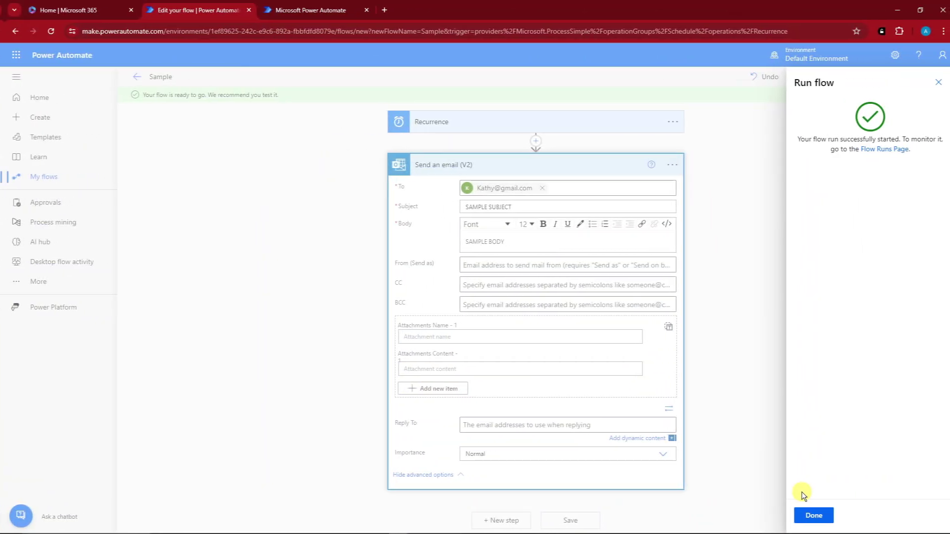
click(809, 516)
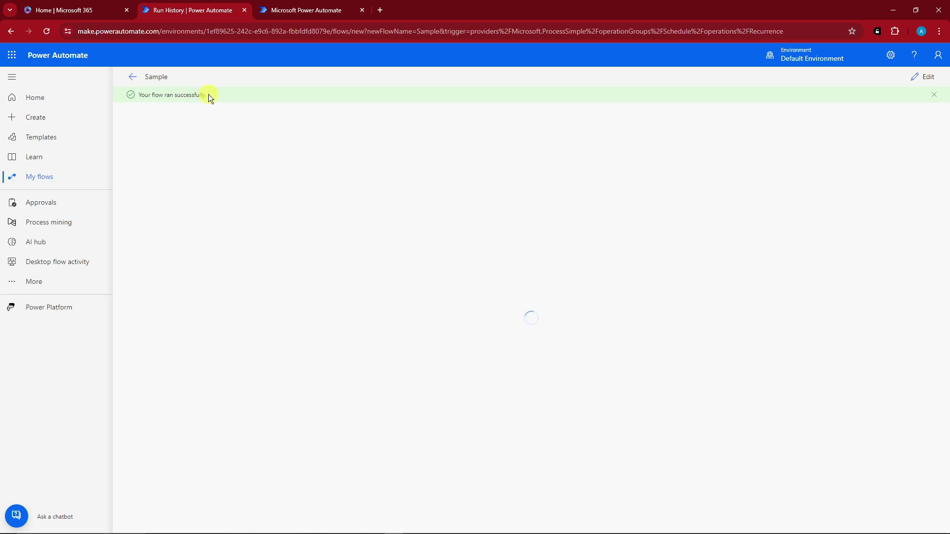
drag(209, 94, 132, 93)
click(204, 131)
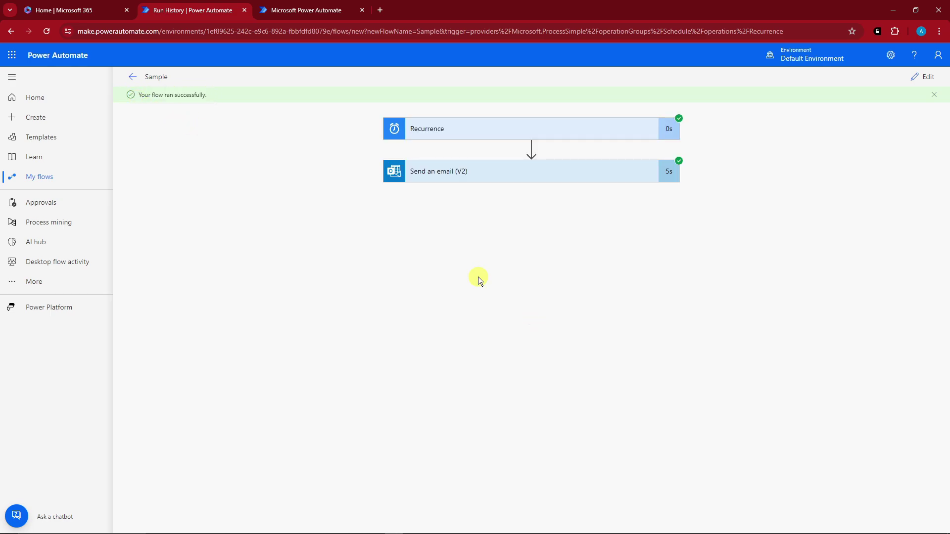
click(39, 179)
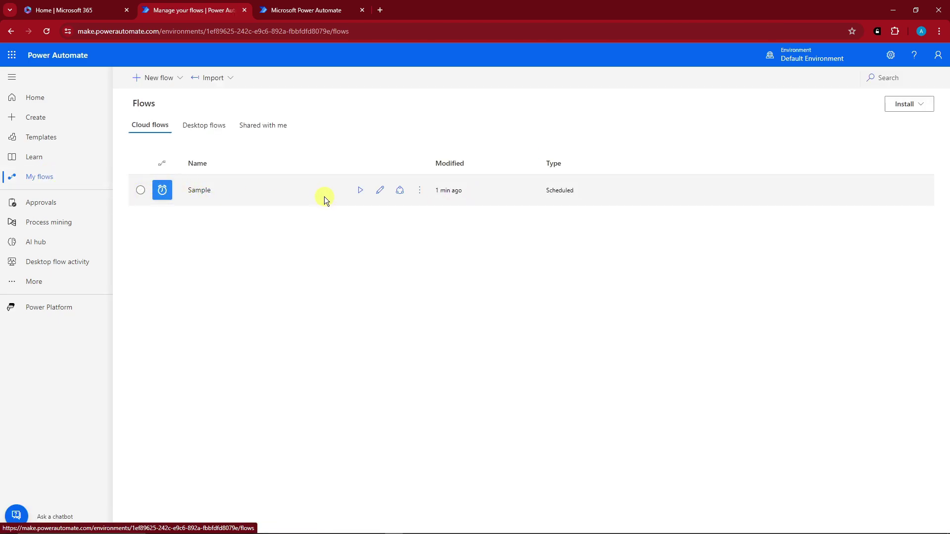
click(420, 191)
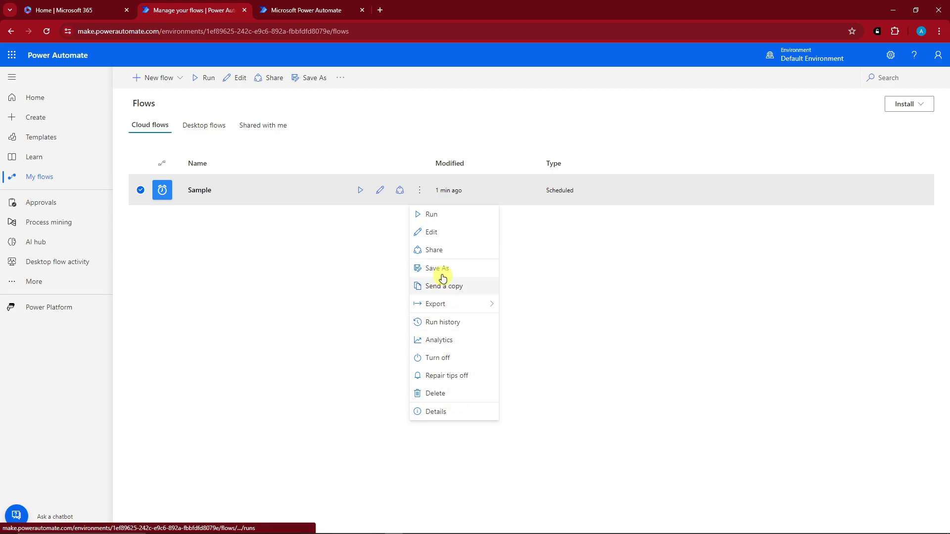
click(625, 288)
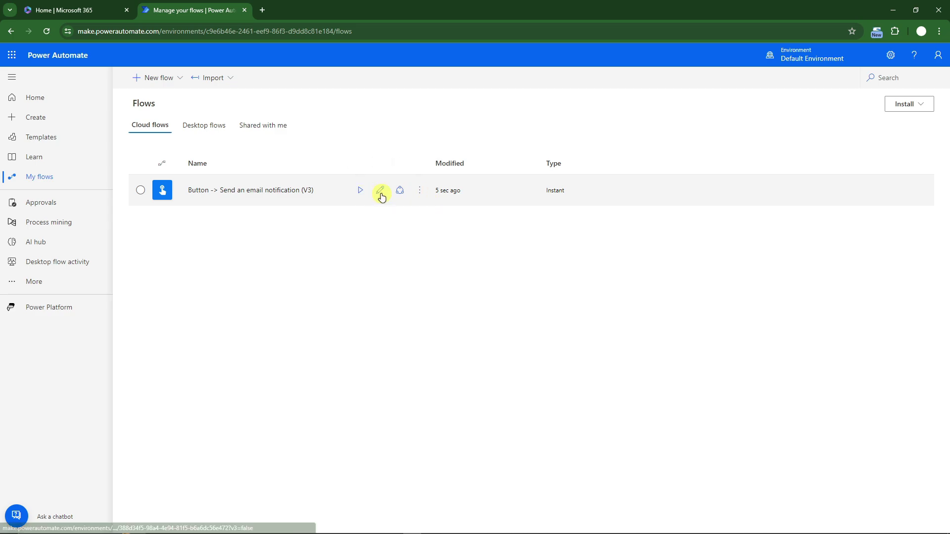
Turn the Button -> Send an email notification (V3) flow off, then on again
click(420, 192)
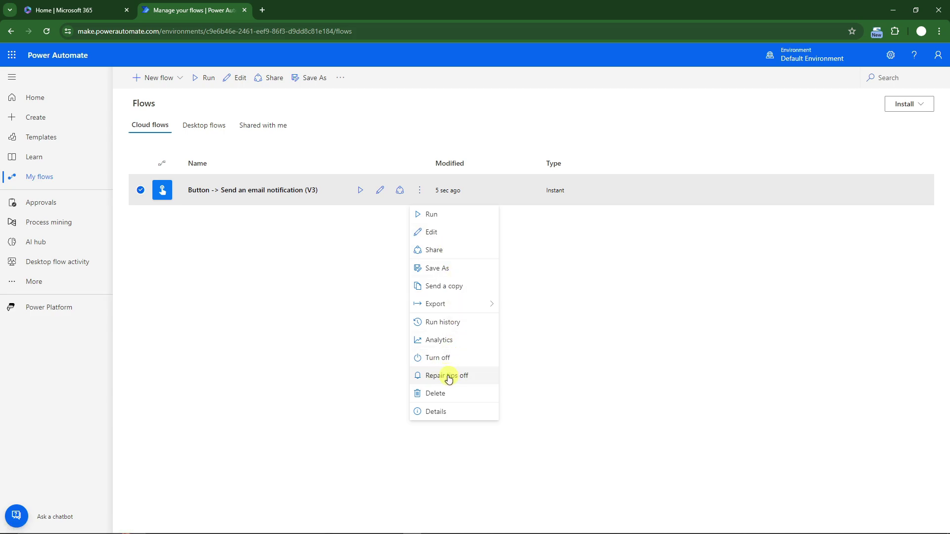
click(436, 359)
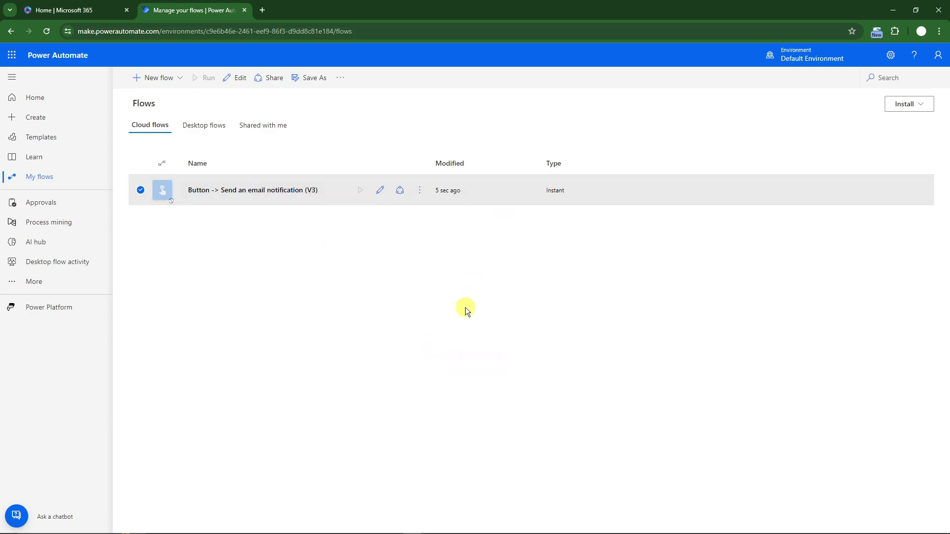
click(420, 191)
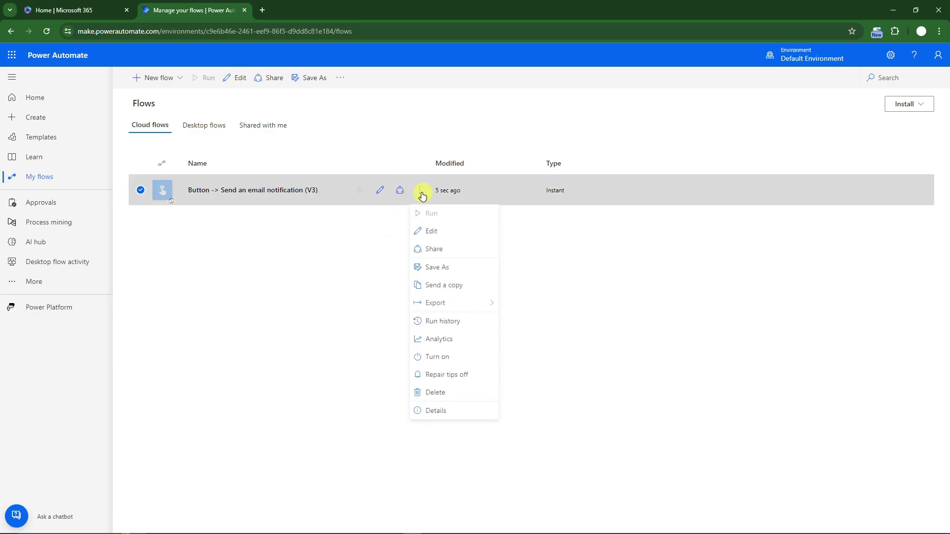
click(443, 358)
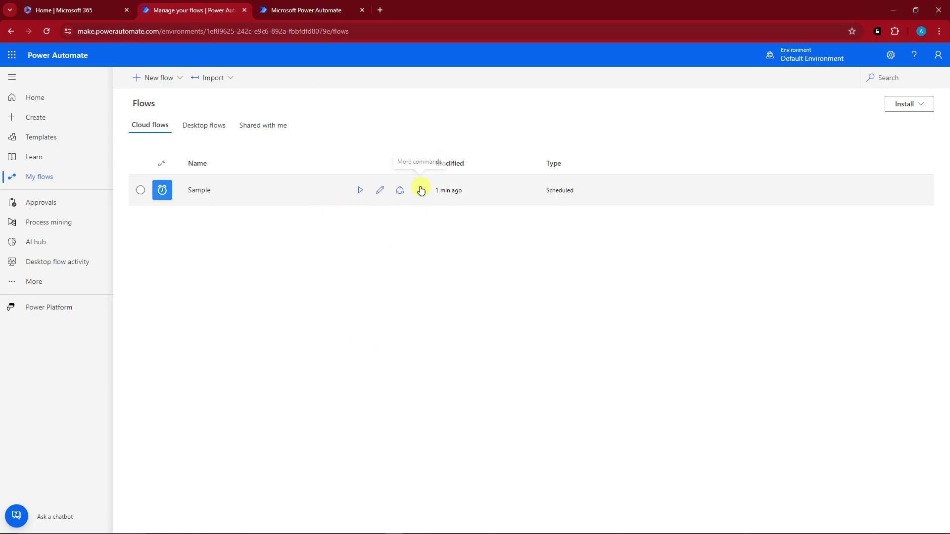